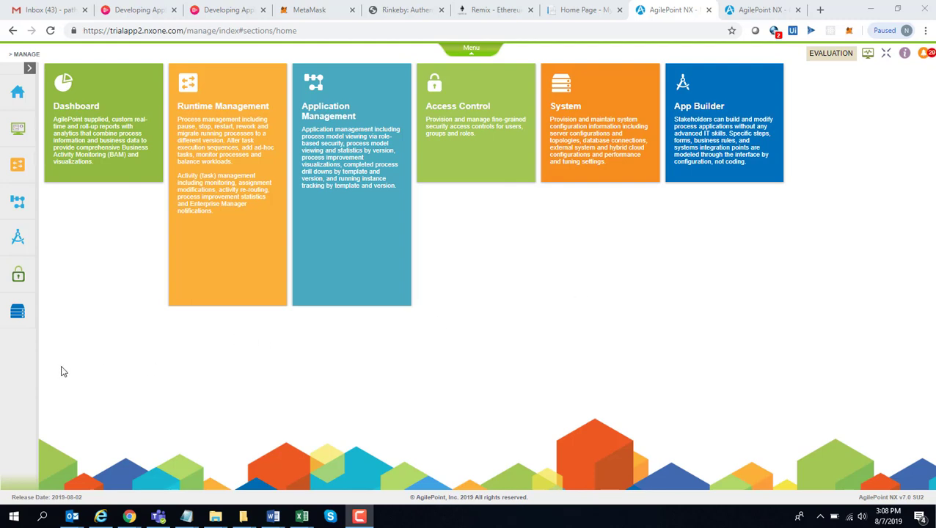
# Go to System > Webhooks (BETA), which lists no webhooks yet
pyautogui.moveTo(17, 311)
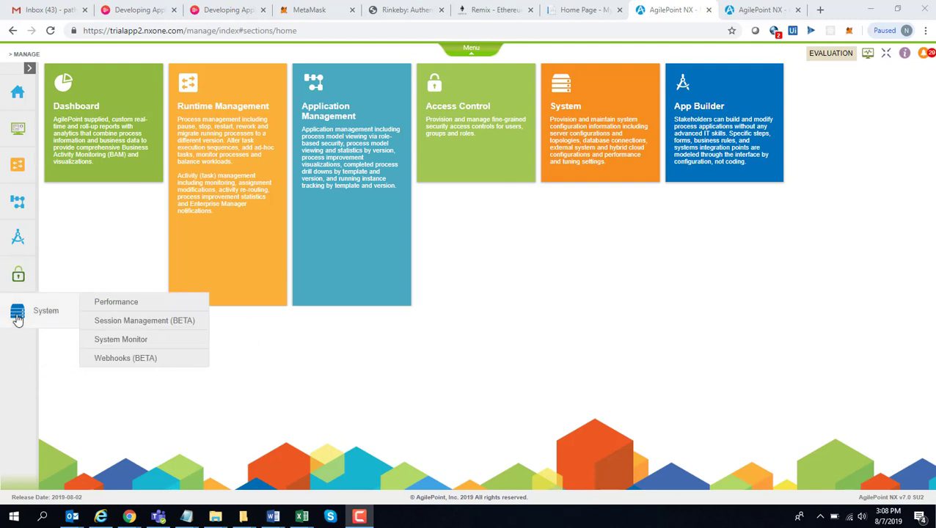
pyautogui.click(161, 362)
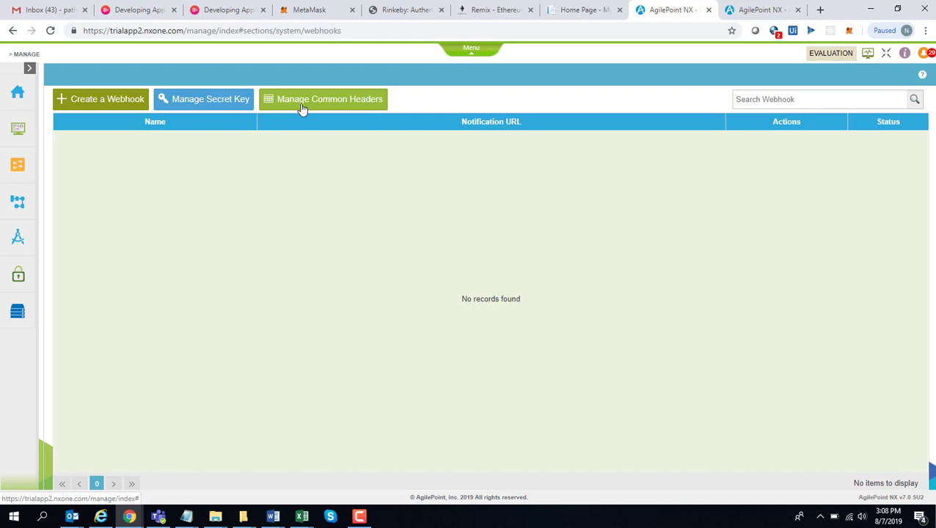
pyautogui.click(301, 107)
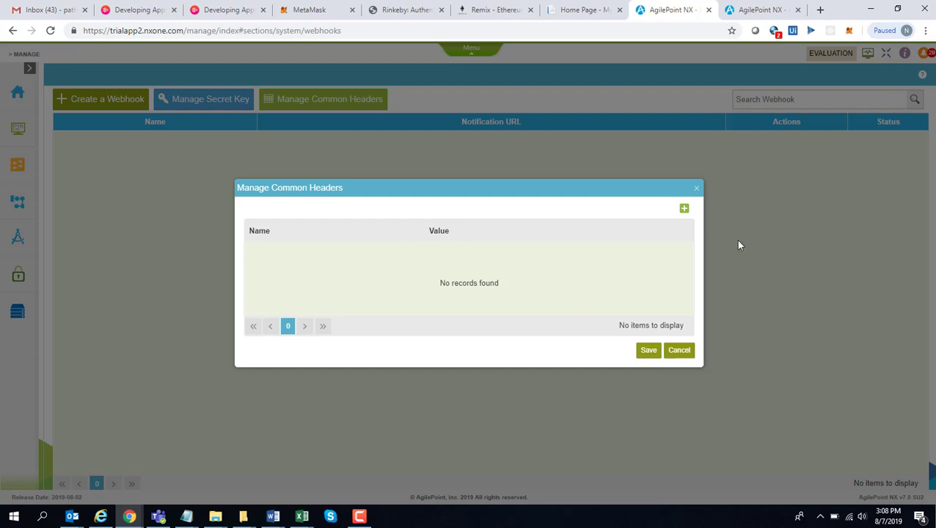
pyautogui.click(696, 192)
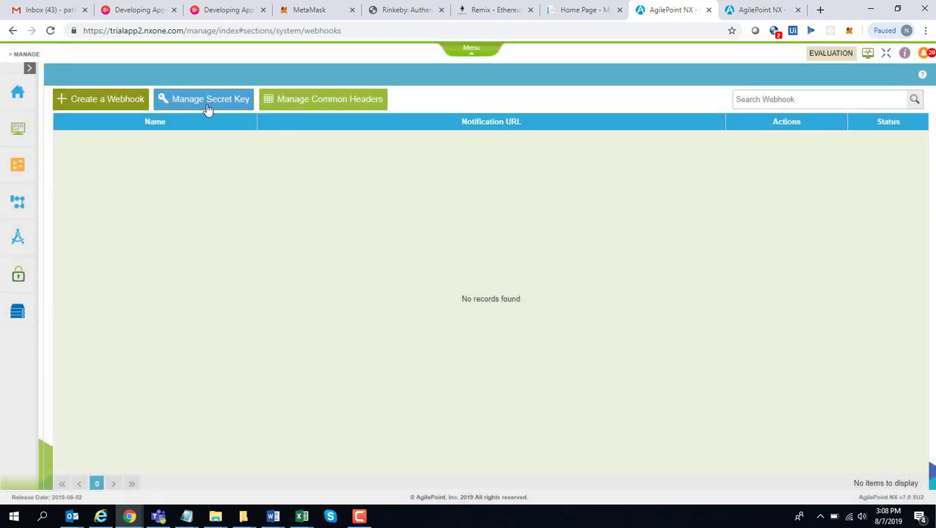
pyautogui.click(208, 103)
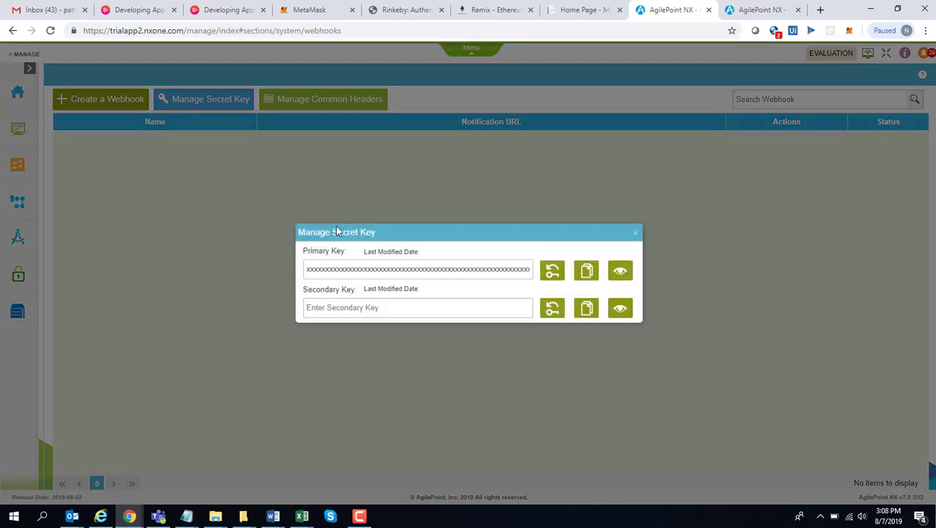
pyautogui.click(638, 235)
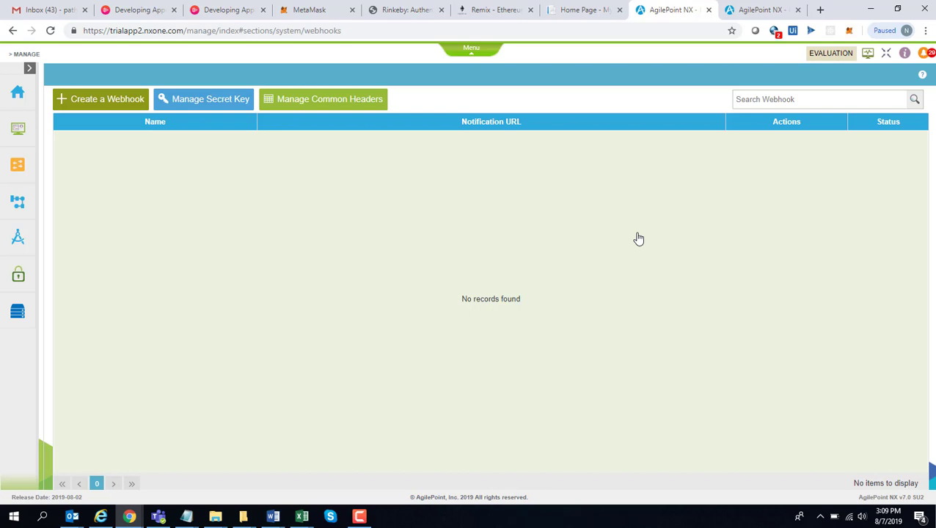
pyautogui.click(202, 100)
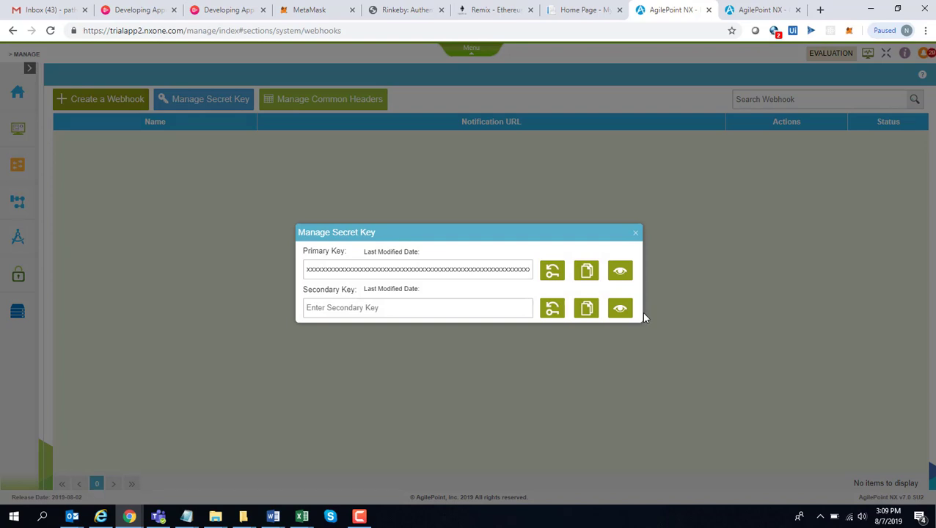
pyautogui.click(637, 235)
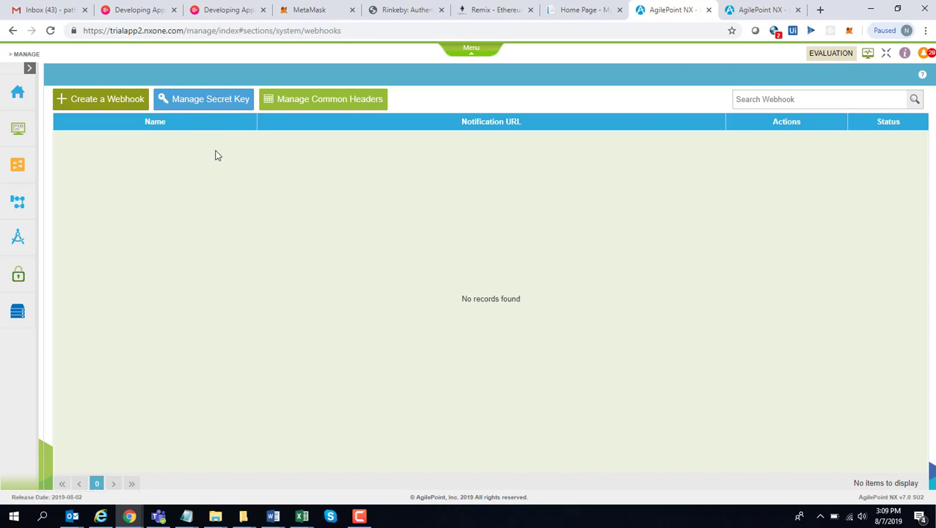
# Create a webhook named 'Invoice Event' with the receiver's WebhookReceiver API URL as notification URL
pyautogui.click(96, 109)
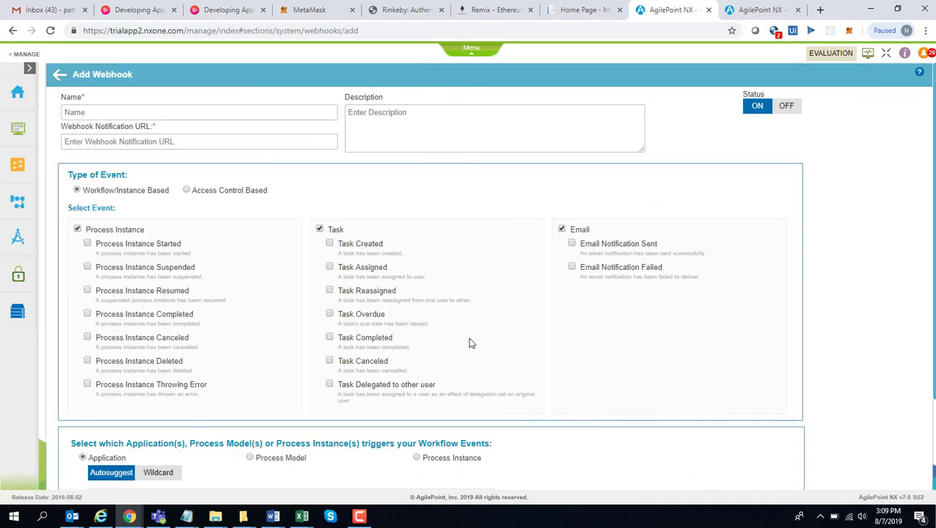
pyautogui.click(201, 112)
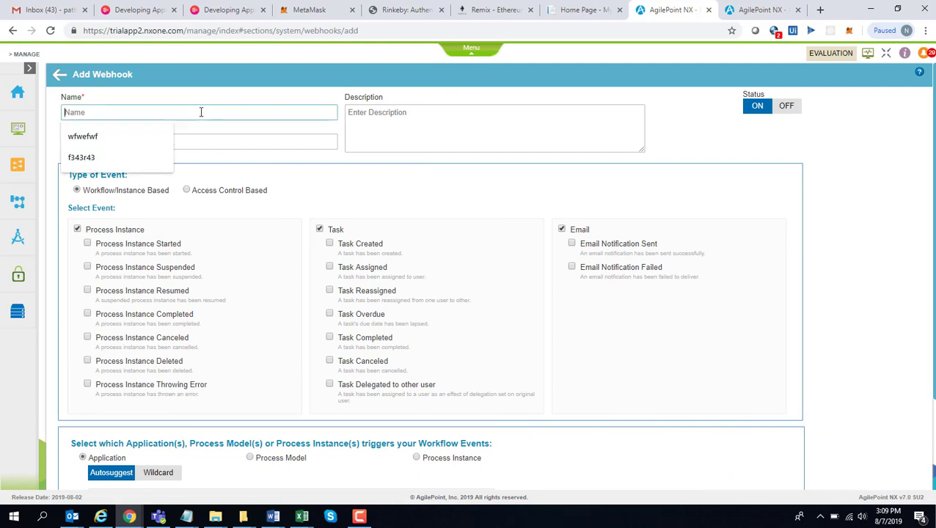
pyautogui.write('E')
pyautogui.press('BackSpace')
pyautogui.press('BackSpace')
pyautogui.press('BackSpace')
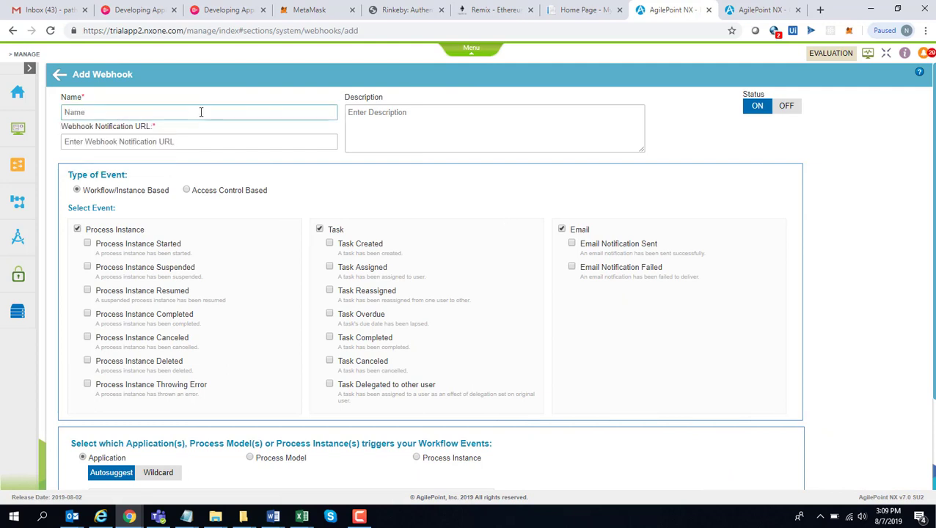
pyautogui.write('Invoice Event')
pyautogui.click(321, 142)
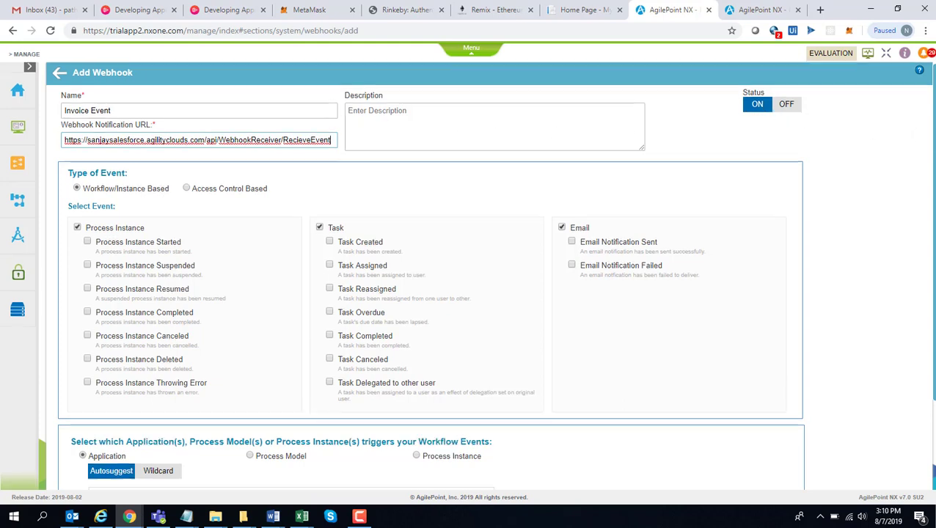
pyautogui.scroll(-1, 320, 215)
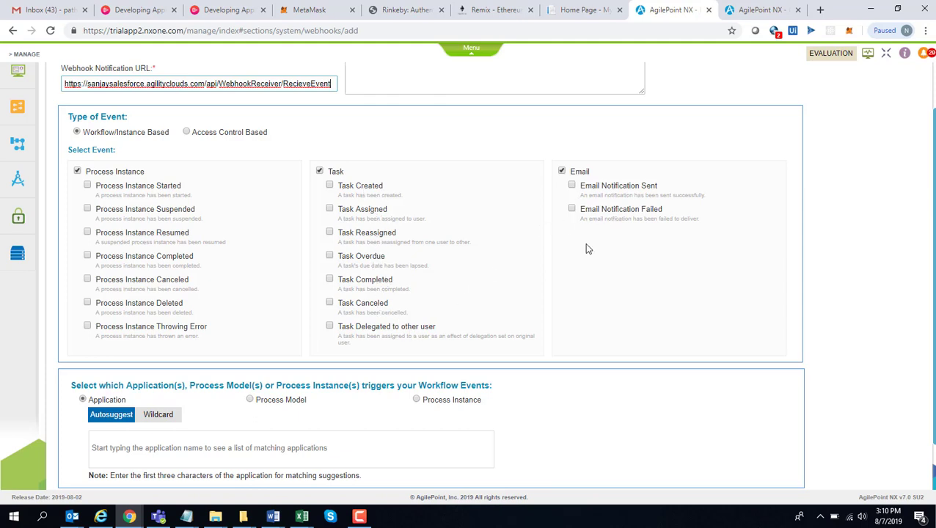
# Use Workflow/Instance Based events with Process Instance Started checked and Autosuggest application selection
pyautogui.click(187, 132)
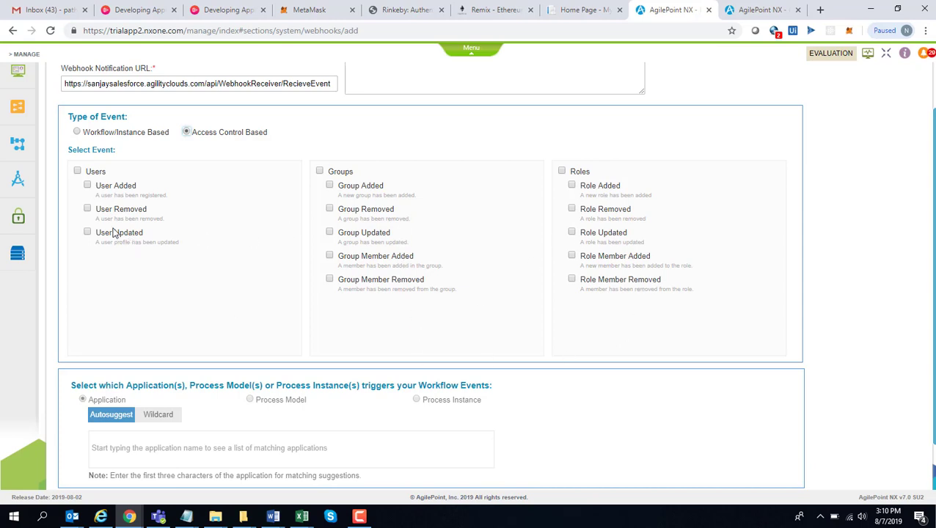
pyautogui.click(77, 132)
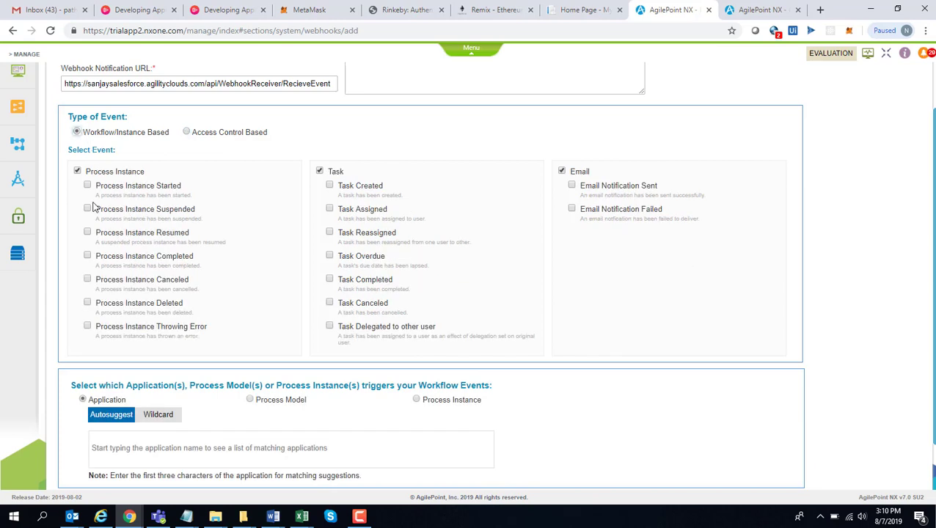
pyautogui.click(87, 185)
pyautogui.scroll(-1, 926, 182)
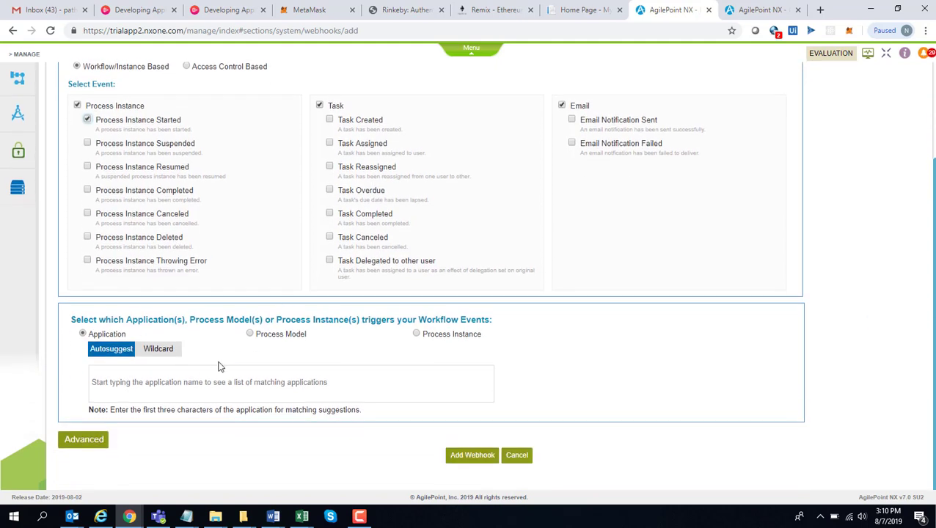
pyautogui.click(160, 350)
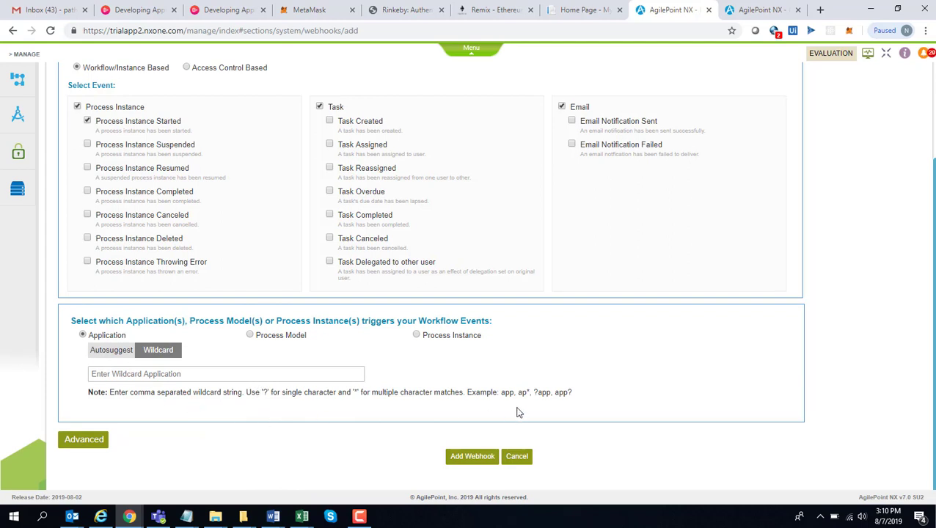
pyautogui.click(106, 351)
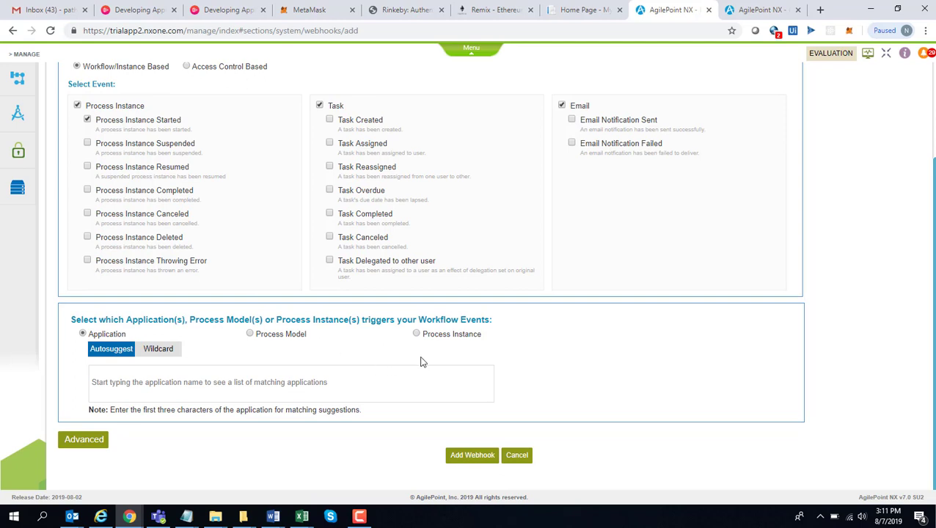
# Target the webhook at the Great Forms - Invoice Processing application
pyautogui.click(347, 381)
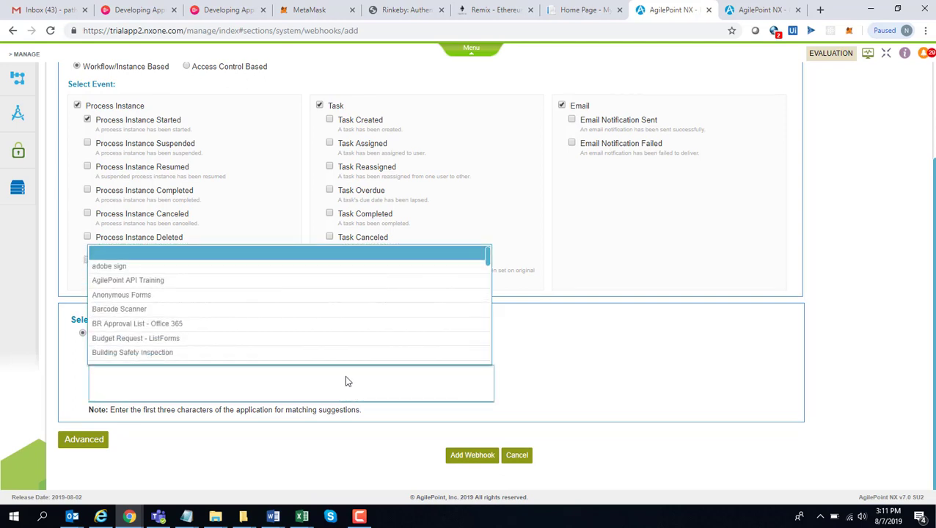
pyautogui.write('great')
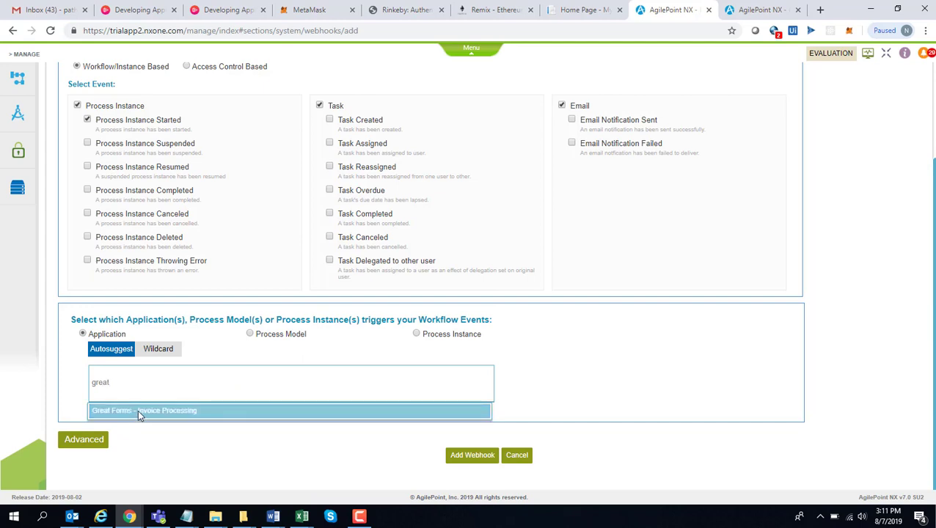
pyautogui.click(141, 412)
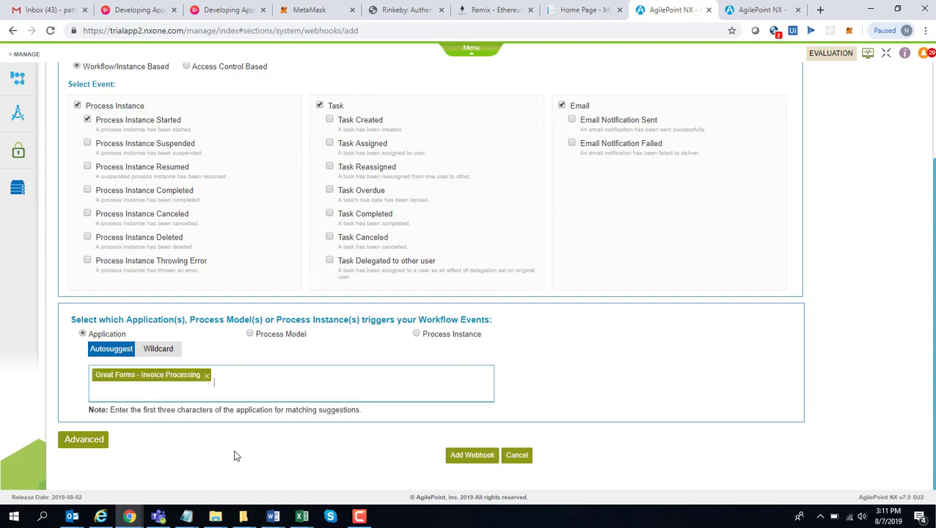
# Leave the webhook Active Always and collapse the advanced settings
pyautogui.click(84, 440)
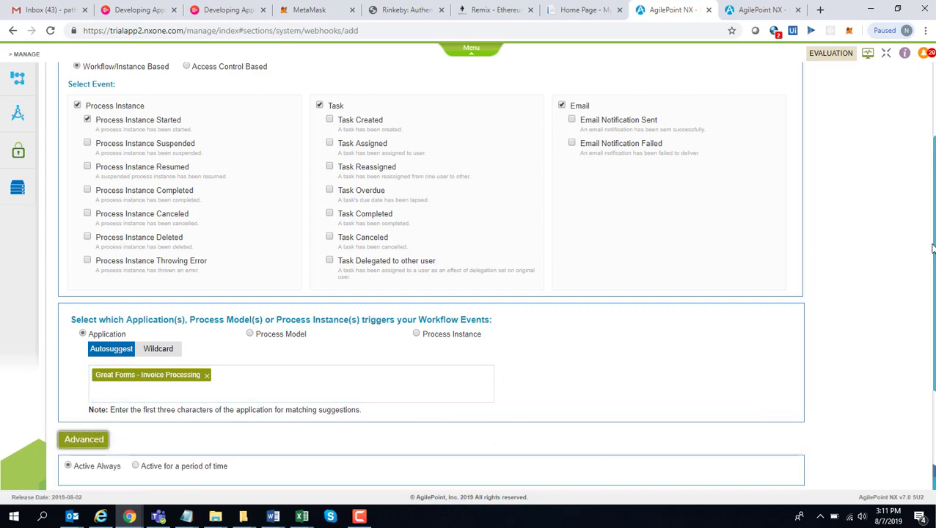
pyautogui.scroll(-3, 931, 249)
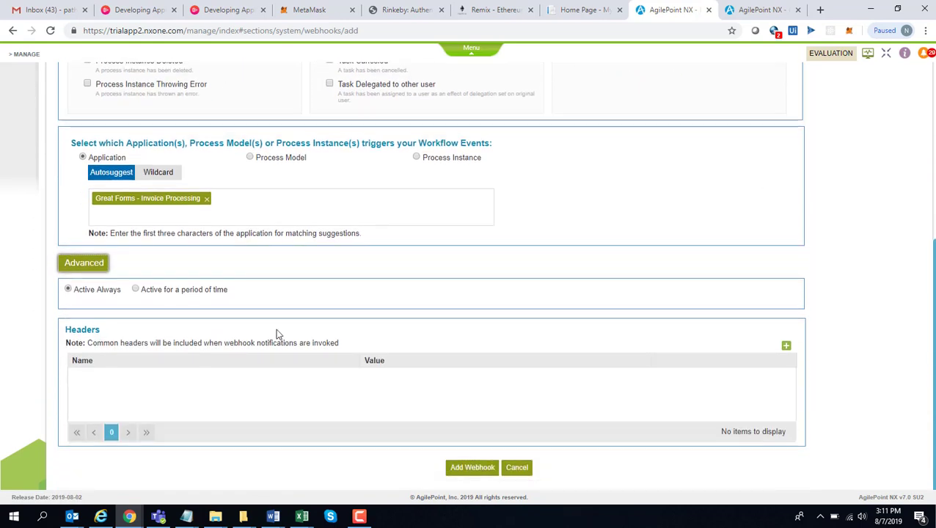
pyautogui.click(136, 290)
pyautogui.click(68, 290)
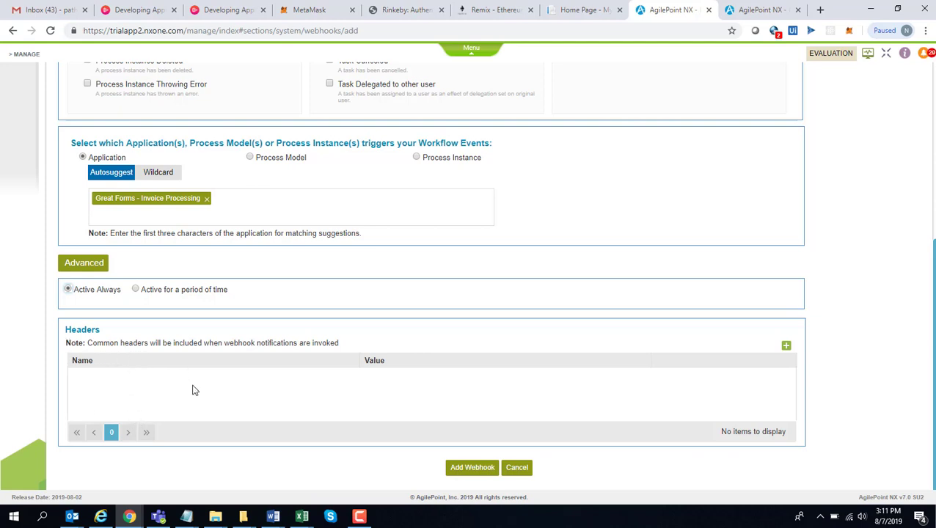
pyautogui.click(78, 265)
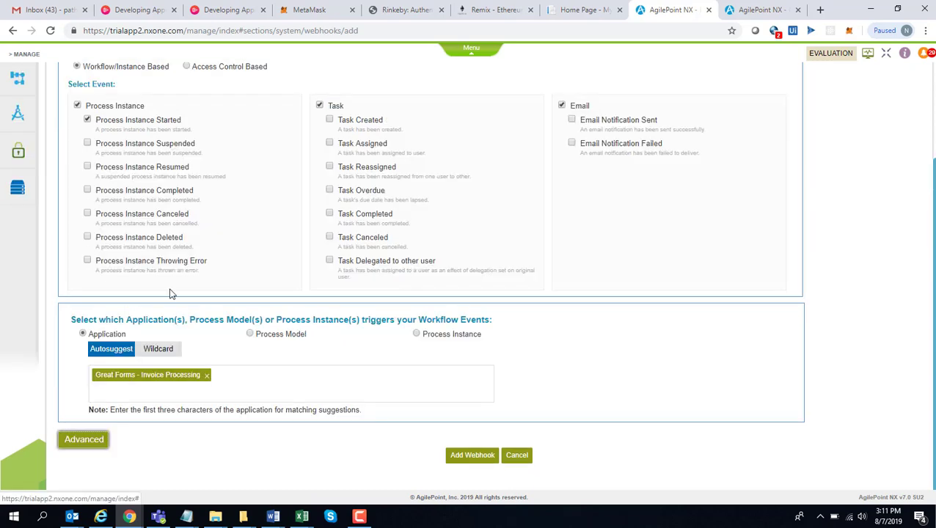
# Save the Invoice Event webhook, then view the receiver site showing 4 invoice requests
pyautogui.click(476, 456)
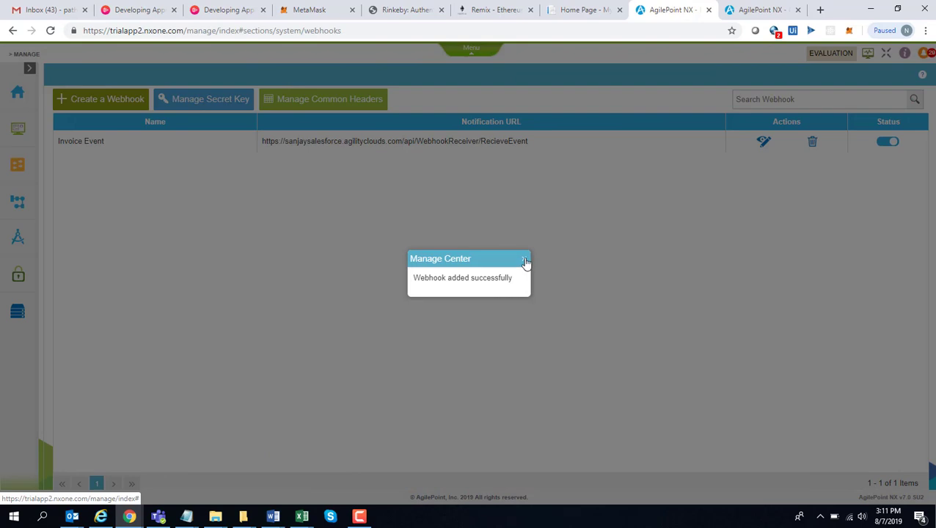
pyautogui.click(525, 260)
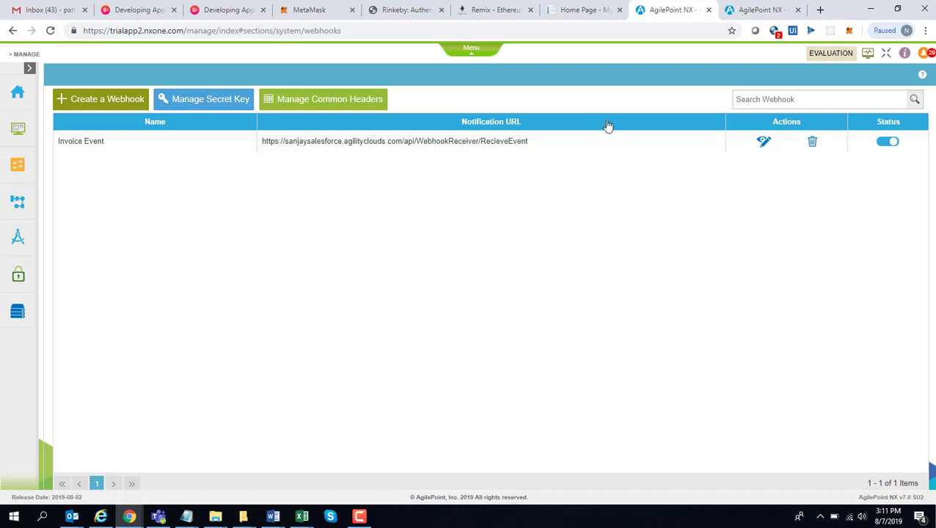
pyautogui.click(576, 15)
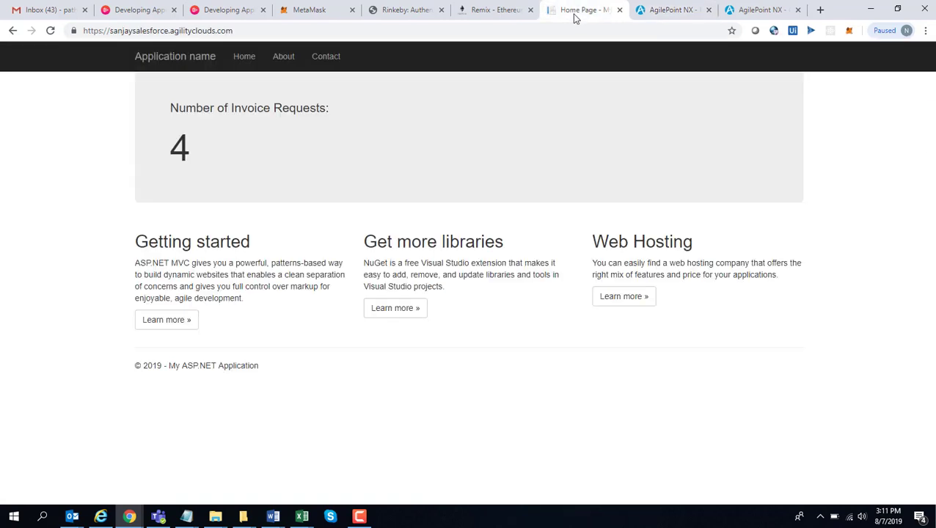
pyautogui.click(526, 31)
pyautogui.press('Return')
# Find 'great' in My Applications and open the Great Forms - Invoice Processing eForm
pyautogui.click(764, 10)
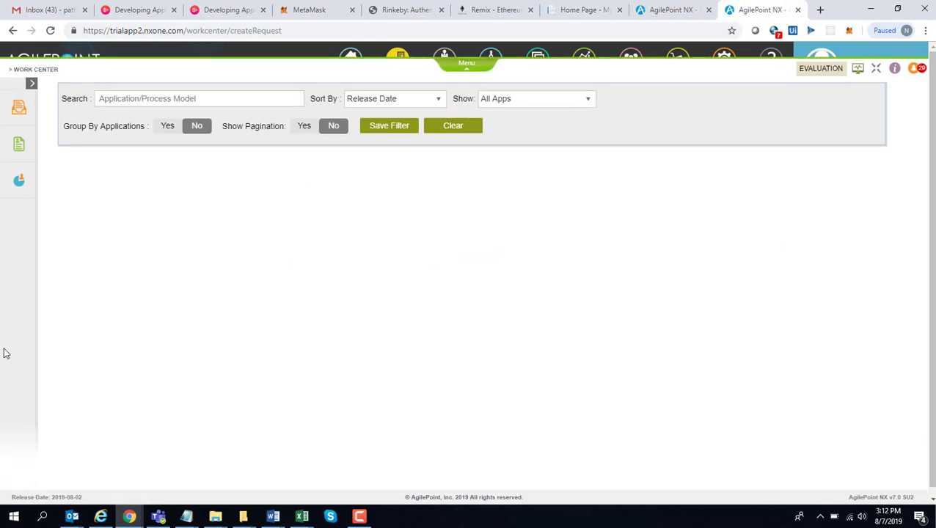
pyautogui.click(57, 141)
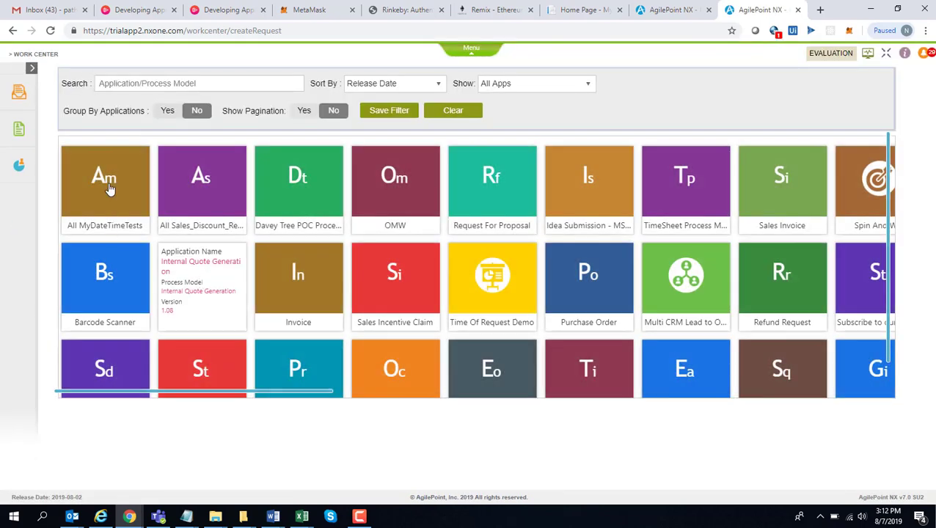
pyautogui.click(122, 84)
pyautogui.write('great')
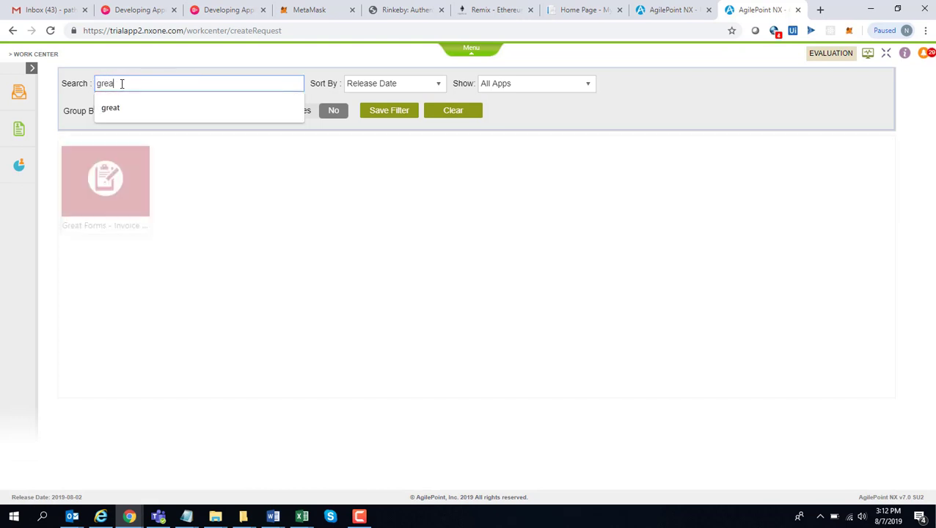
pyautogui.click(114, 181)
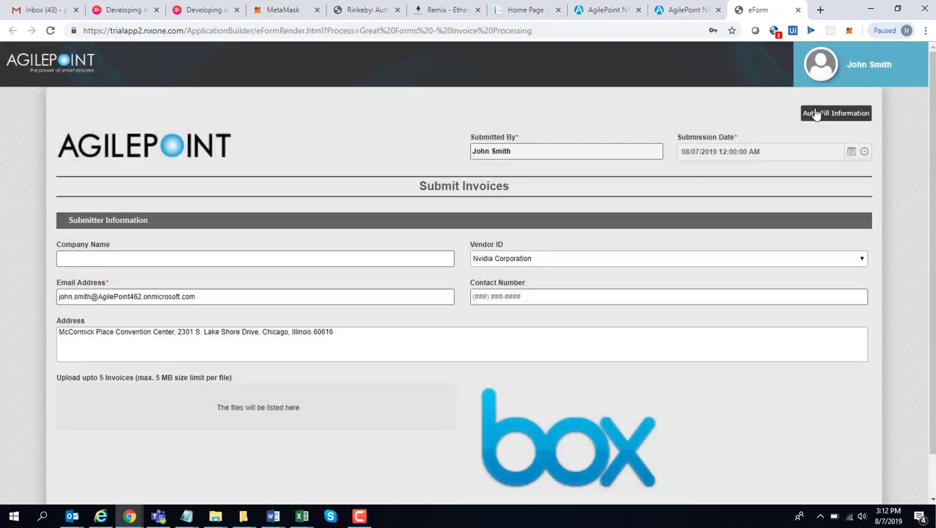
# Auto-fill and submit the invoice form, then confirm the receiver's count is 5
pyautogui.click(817, 114)
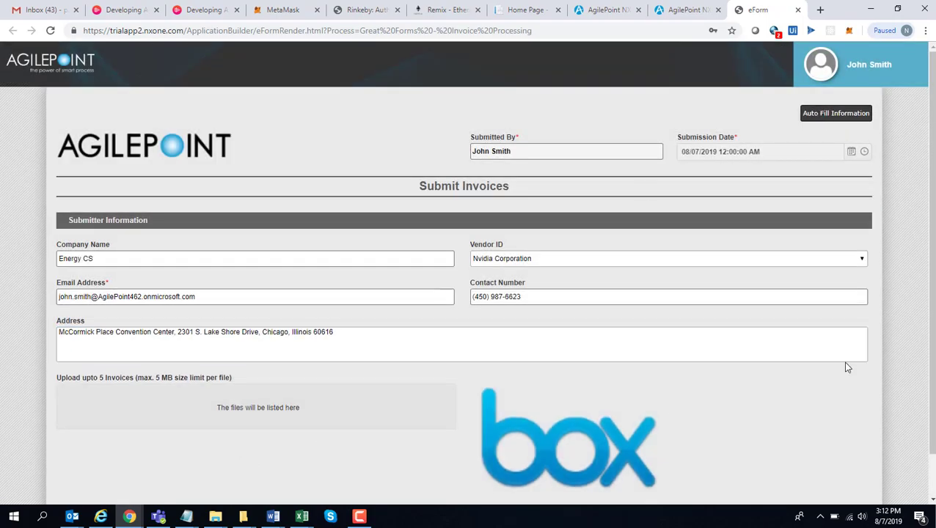
pyautogui.scroll(-1, 930, 222)
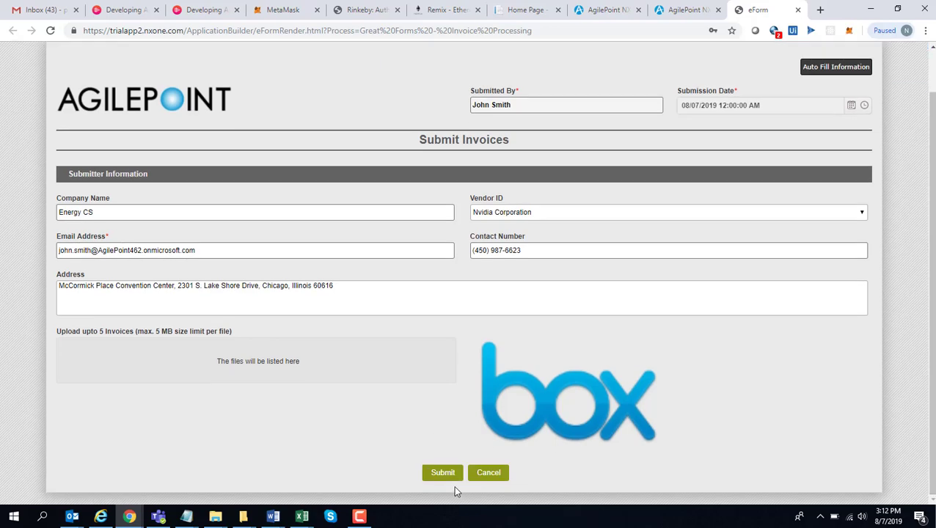
pyautogui.click(446, 473)
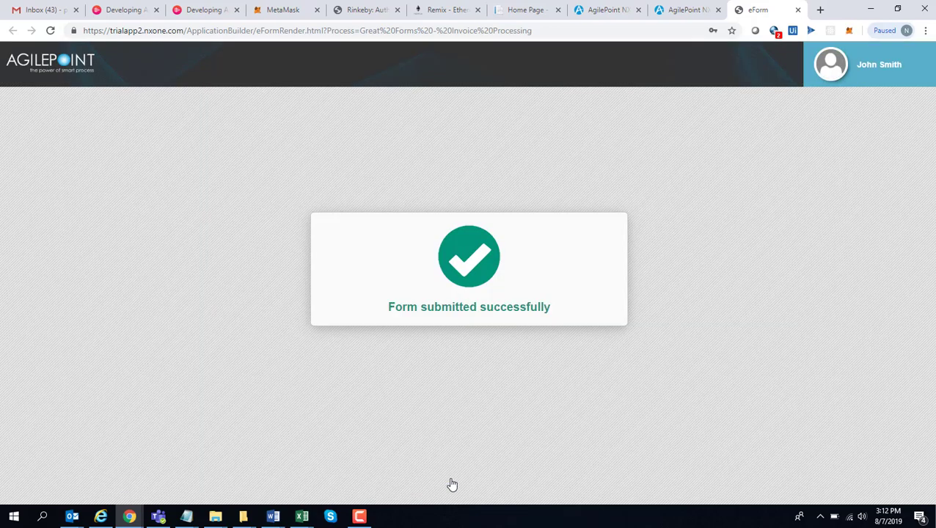
pyautogui.hotkey('ctrl', 'w')
pyautogui.click(582, 10)
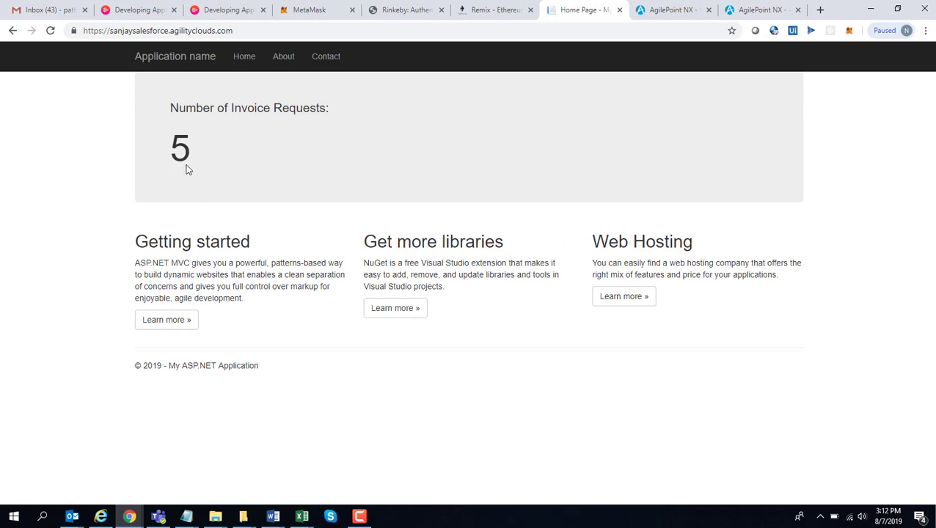
# Submit another Great Forms - Invoice Processing eForm and confirm the receiver count reaches 6
pyautogui.click(760, 10)
pyautogui.click(90, 195)
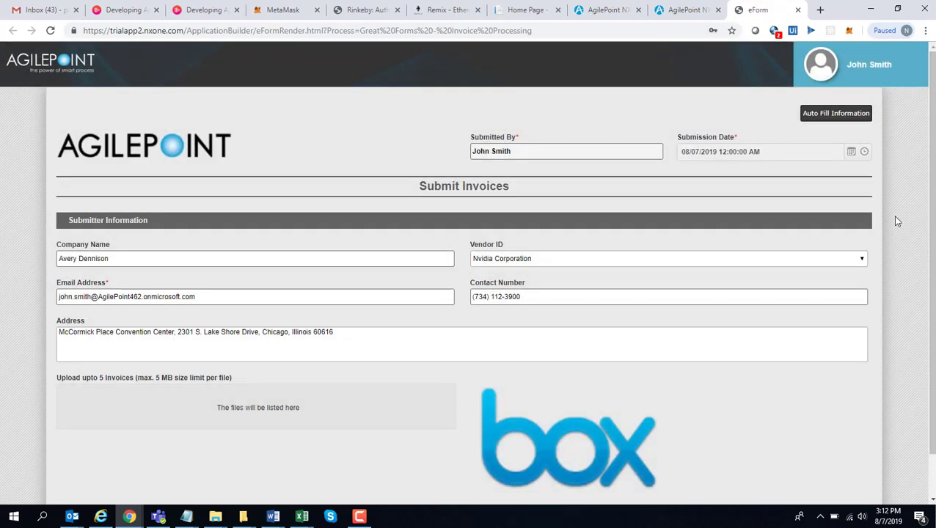
pyautogui.scroll(-2, 514, 367)
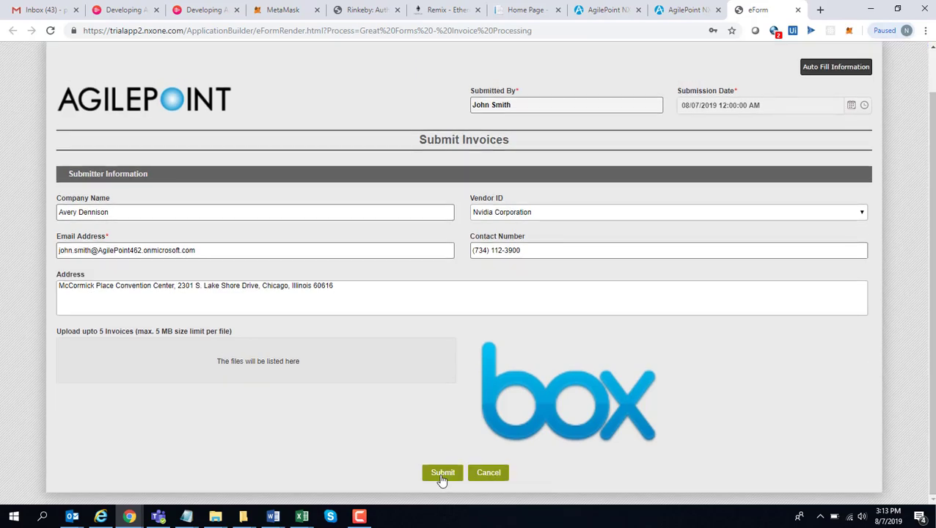
pyautogui.click(443, 476)
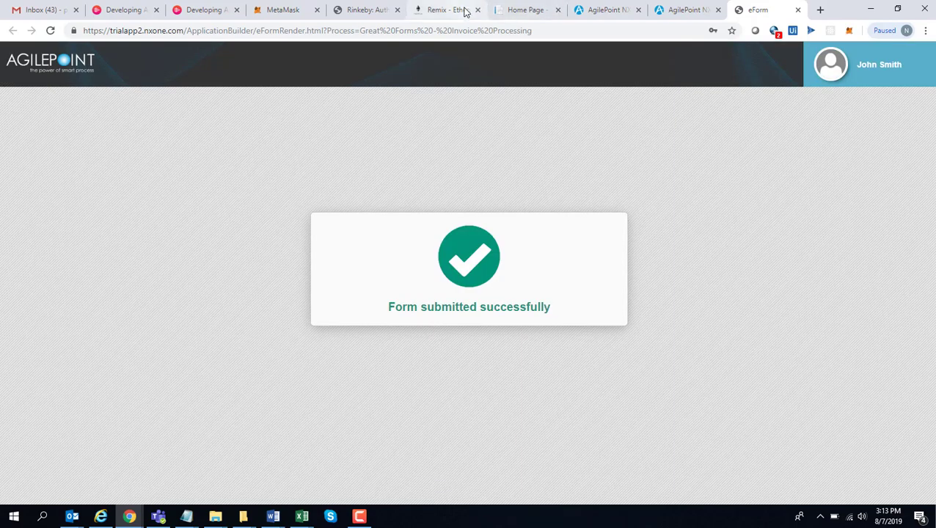
pyautogui.click(513, 9)
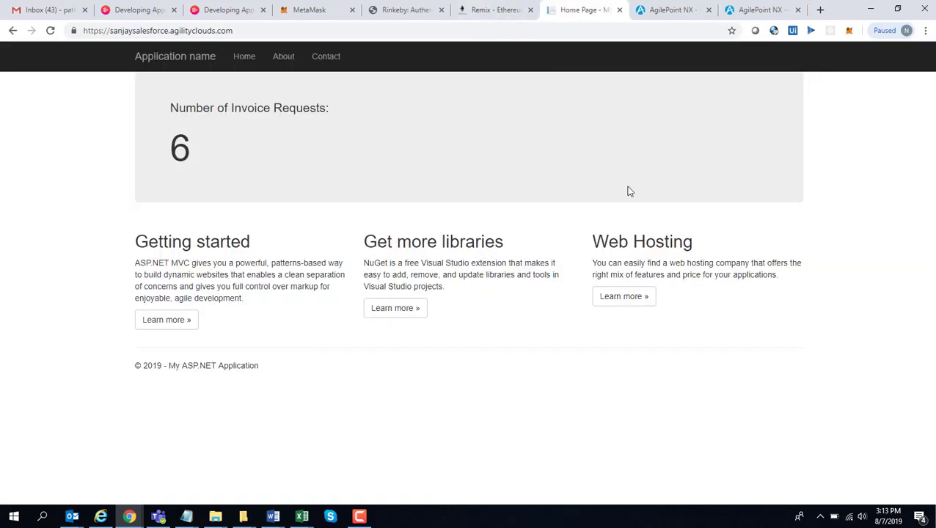
# Clear the 'great' search in the Work Center so all apps are listed
pyautogui.click(737, 11)
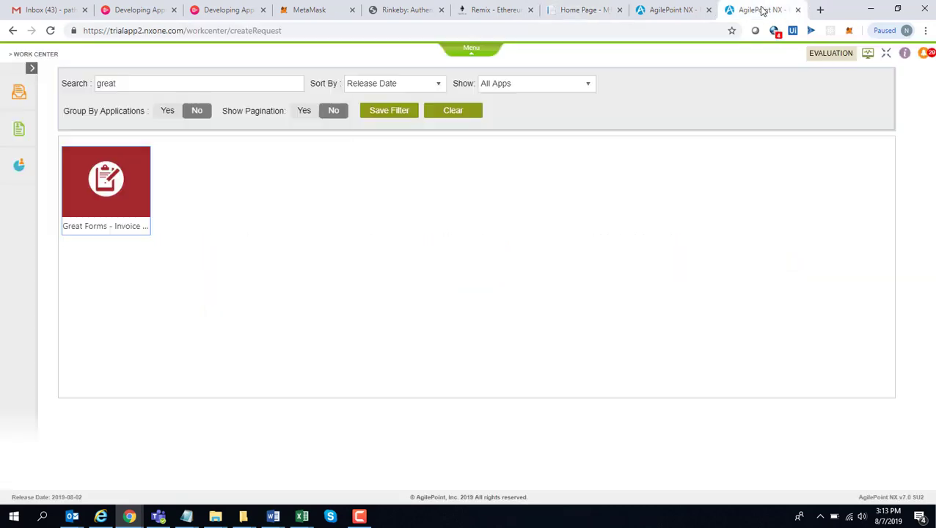
pyautogui.click(259, 83)
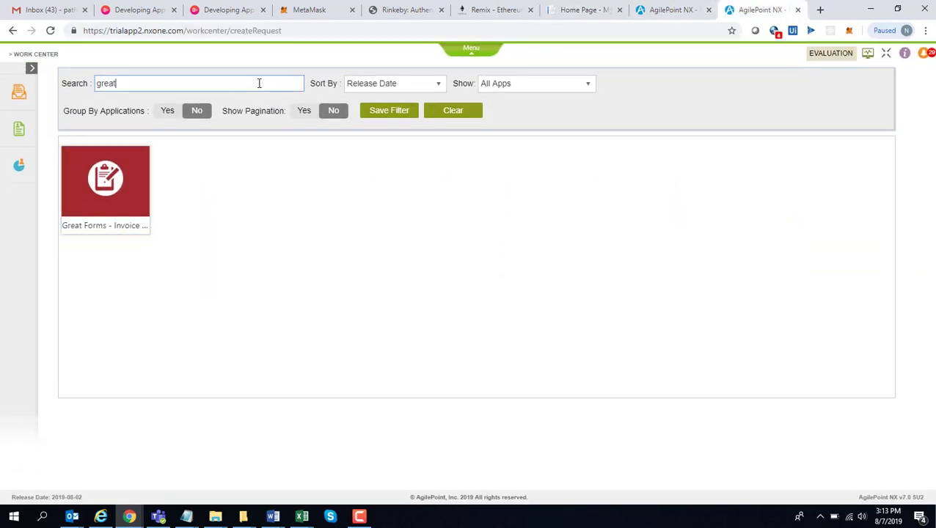
pyautogui.press('BackSpace')
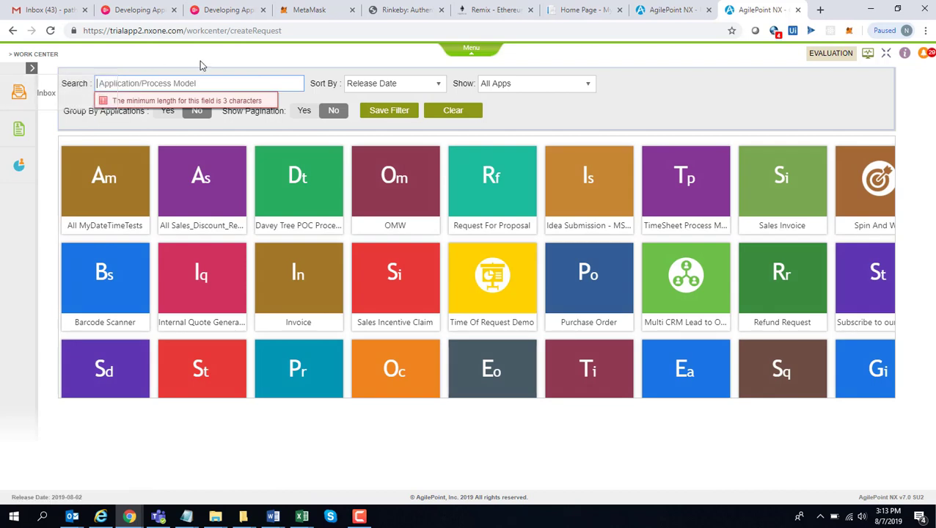